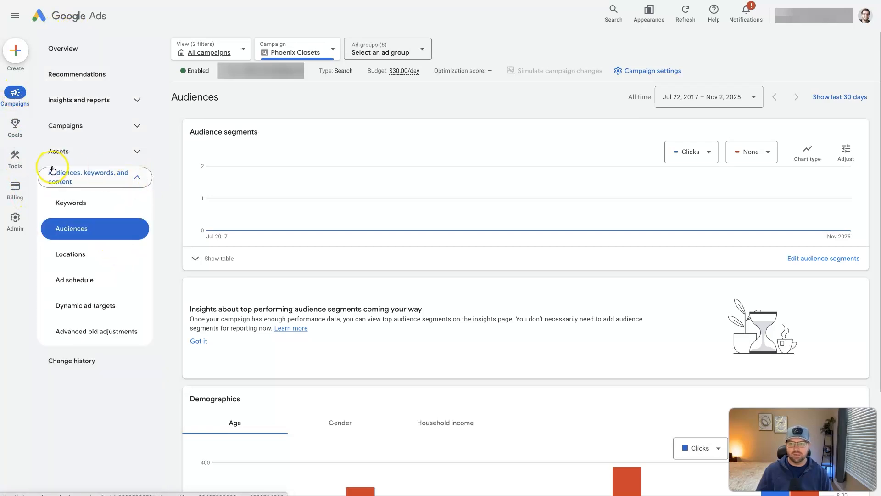
Step: Expand the age data table in the Demographics section of the Phoenix Closets campaign's audiences
click(126, 181)
click(116, 180)
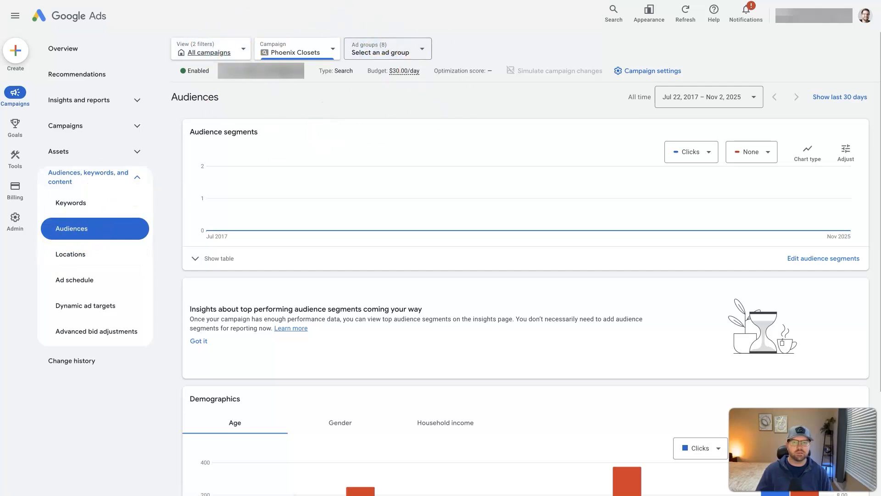
click(379, 106)
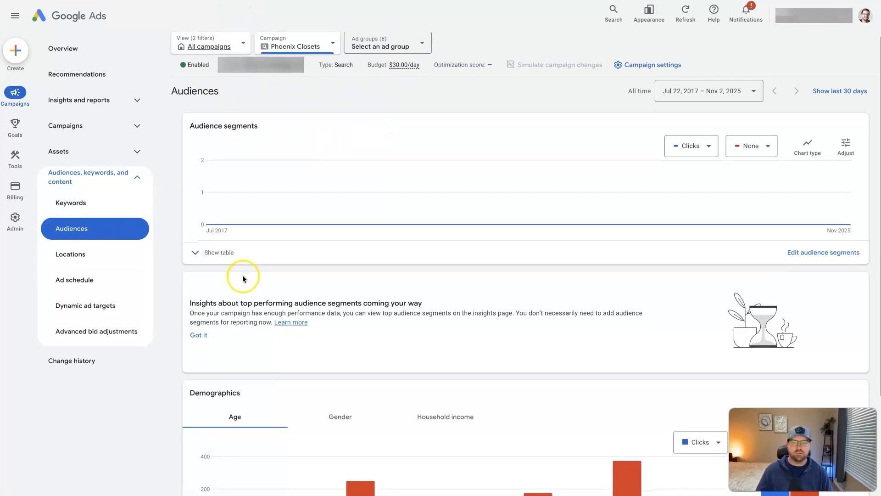
scroll(242, 275, down, 3)
drag(243, 257, 186, 255)
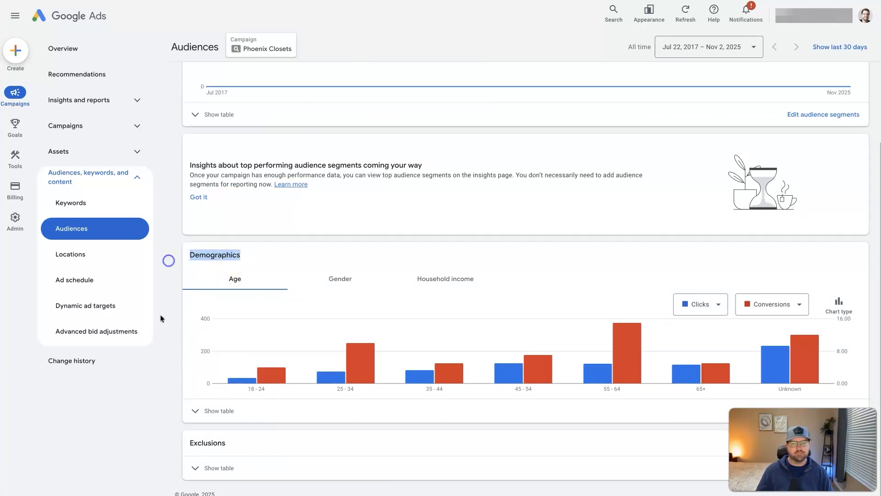
click(167, 260)
click(223, 415)
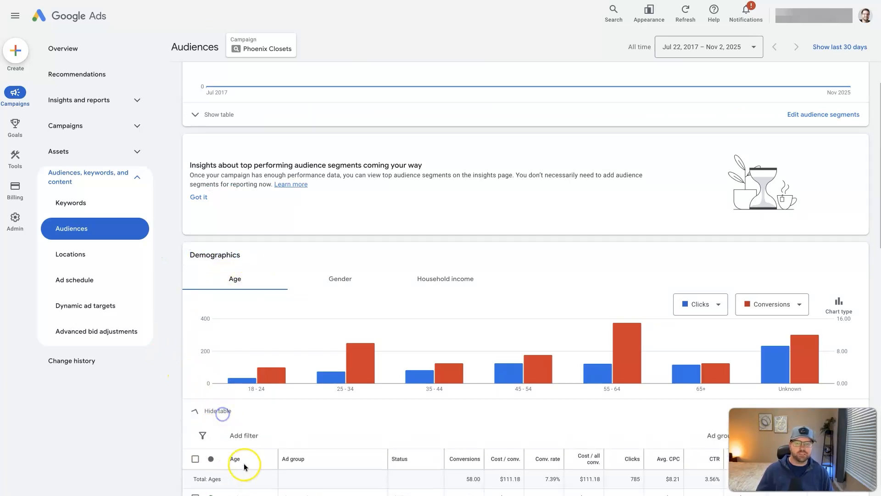
Step: Look through the age table's rows by ad group, including conversions, cost per conversion and bid adjustments
scroll(318, 337, down, 7)
scroll(353, 362, down, 4)
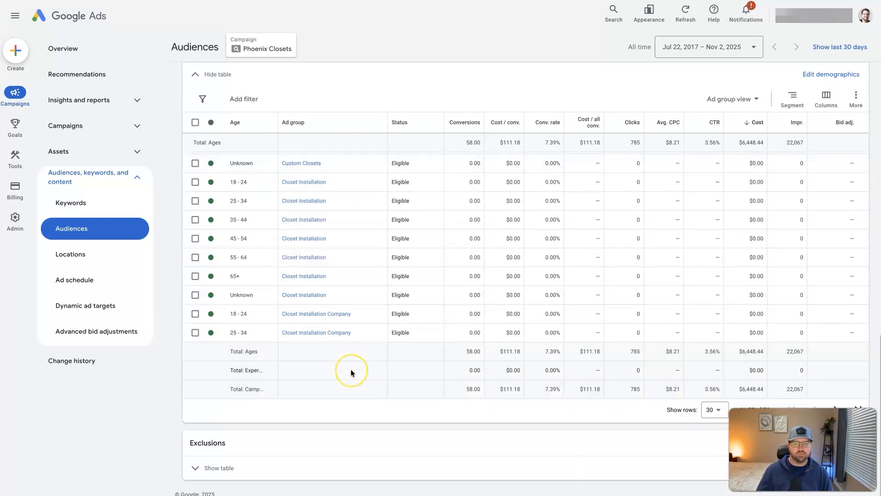
scroll(351, 369, up, 10)
scroll(350, 369, up, 3)
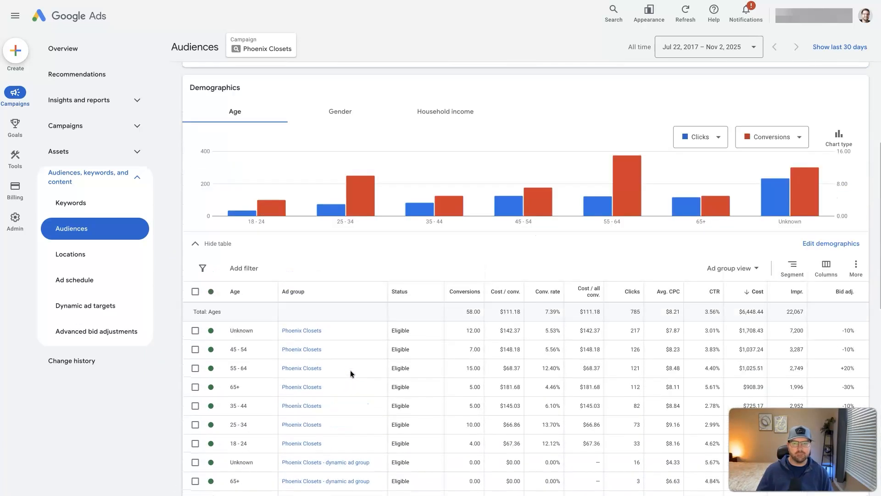
click(251, 358)
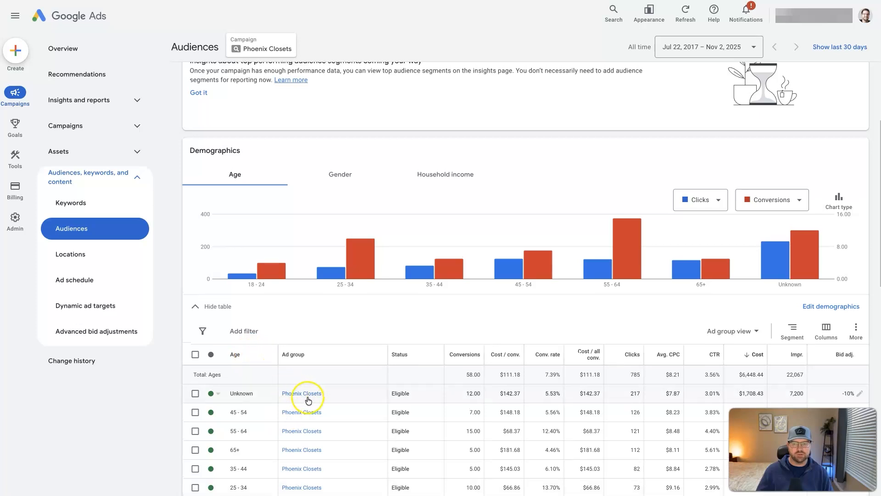
scroll(312, 397, up, 1)
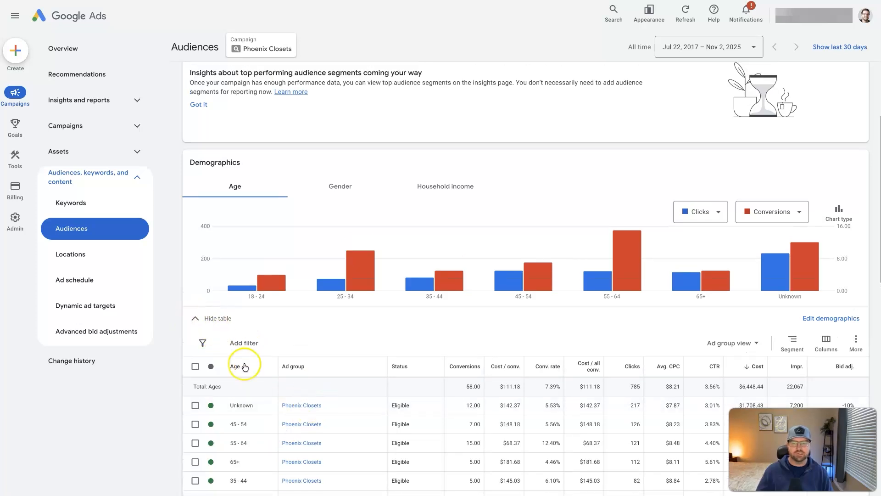
scroll(271, 393, down, 3)
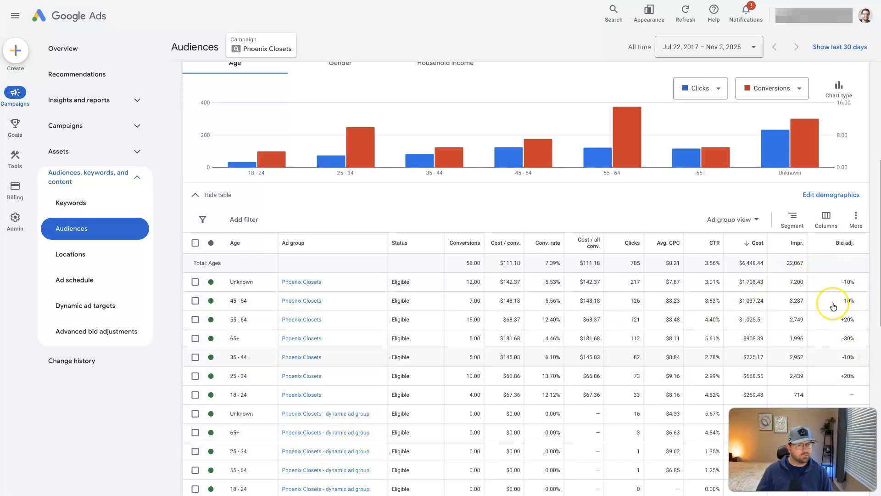
Step: Move the Bid adj. column directly after Cost / conv. in the age table and apply the new column order
click(826, 215)
click(836, 245)
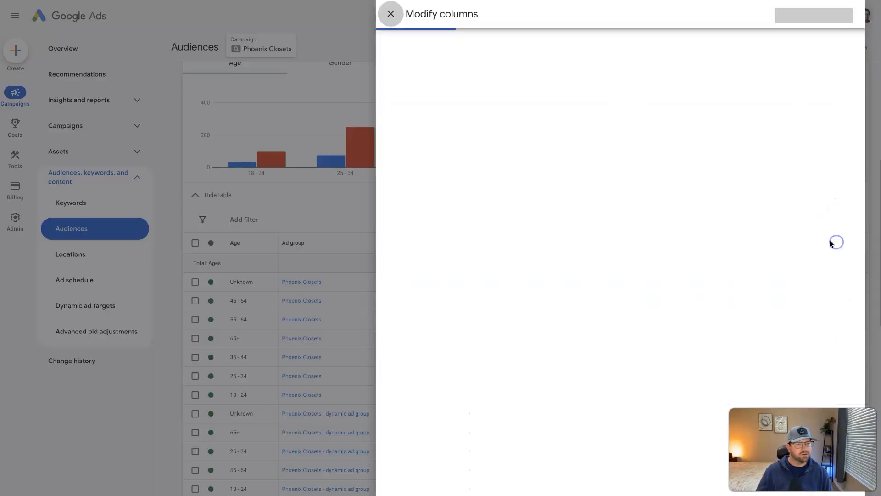
drag(779, 343, 792, 192)
click(383, 483)
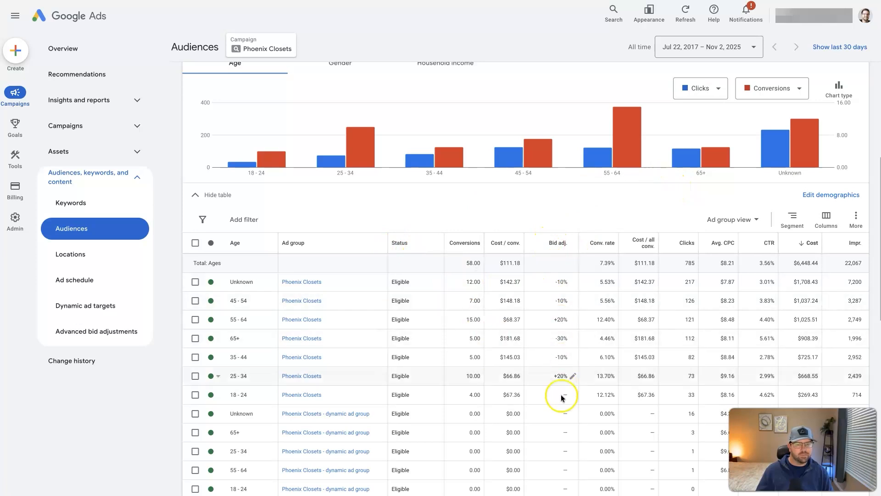
Step: Examine the bid adjustments by age, view the gender and household income breakdowns, and return to the age data
scroll(562, 404, down, 1)
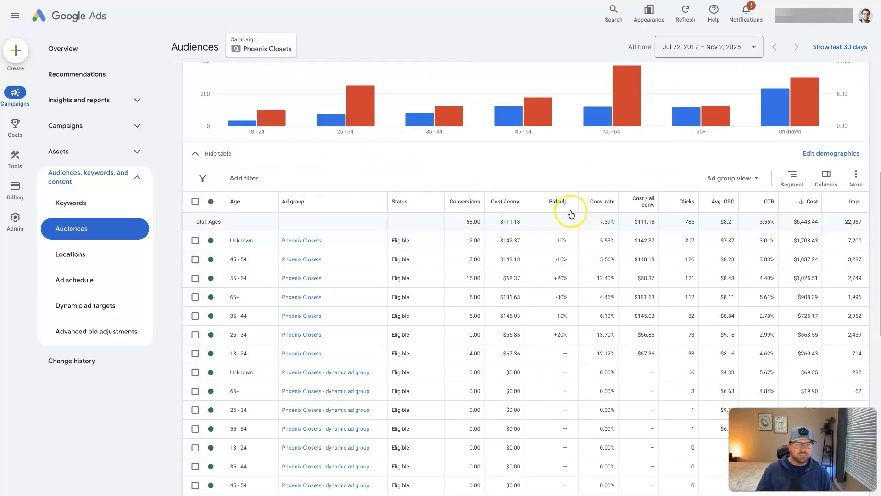
scroll(531, 321, up, 2)
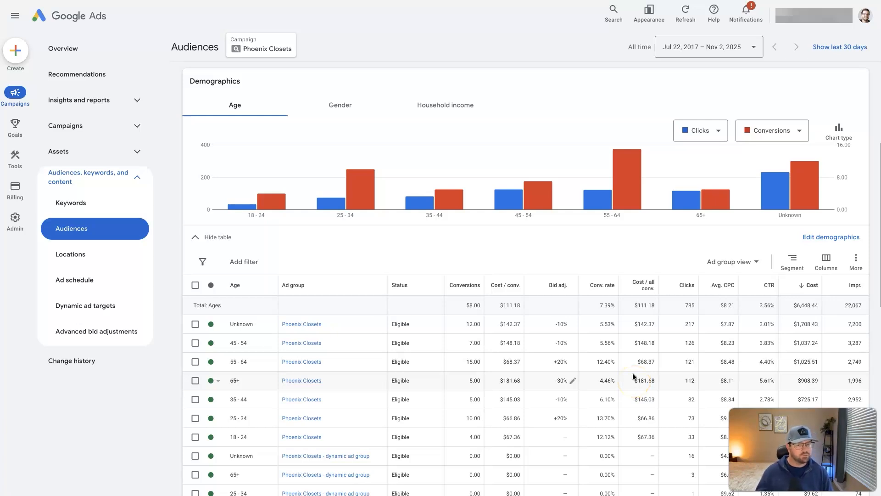
click(338, 105)
click(438, 104)
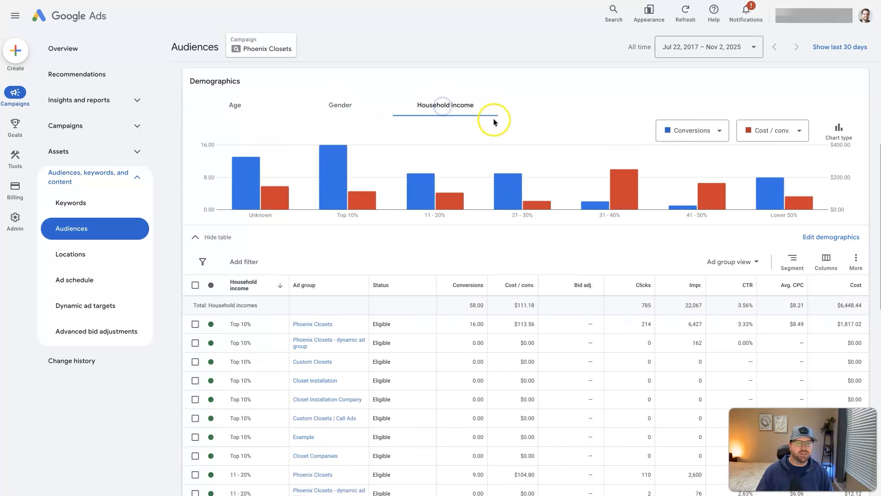
click(237, 105)
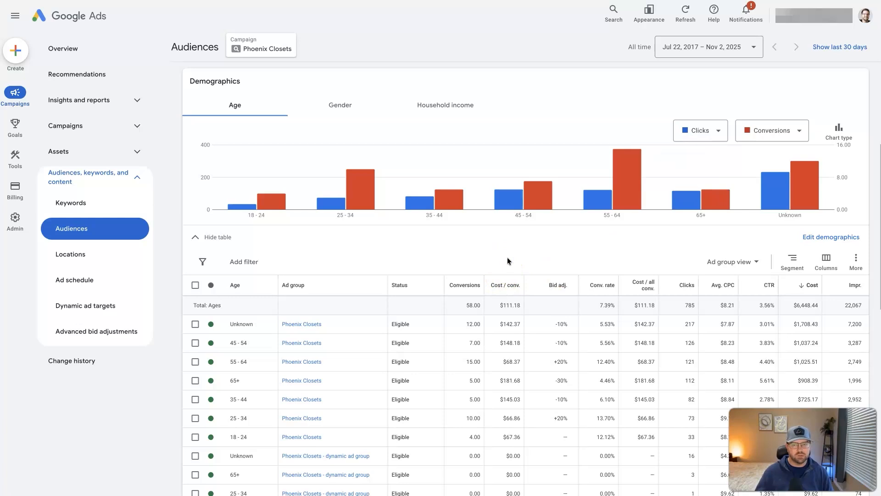
scroll(389, 272, down, 1)
scroll(391, 272, up, 1)
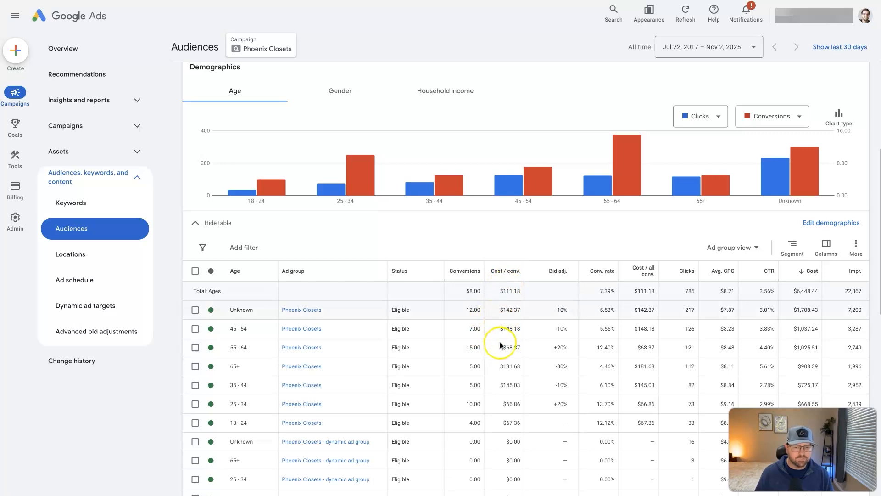
Step: Mark the 55 - 64 and 65+ rows of the Phoenix Closets ad group in turn to compare their figures, ending on 55 - 64
click(195, 348)
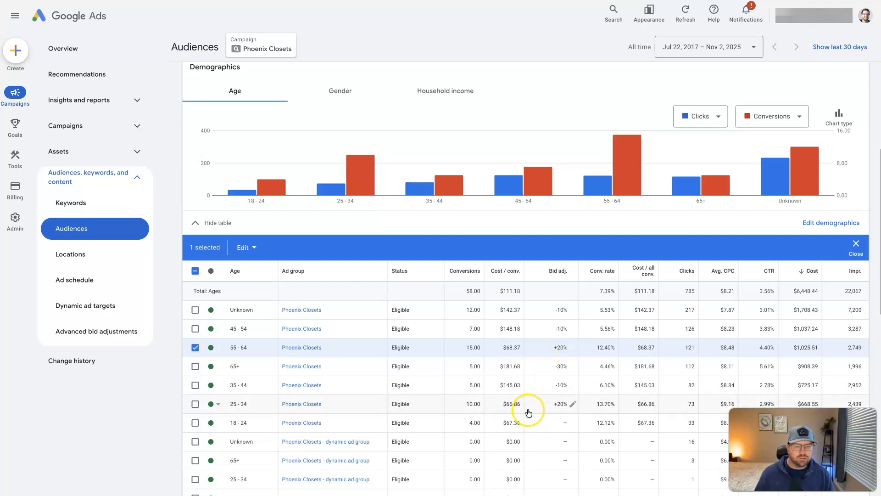
click(195, 347)
click(197, 366)
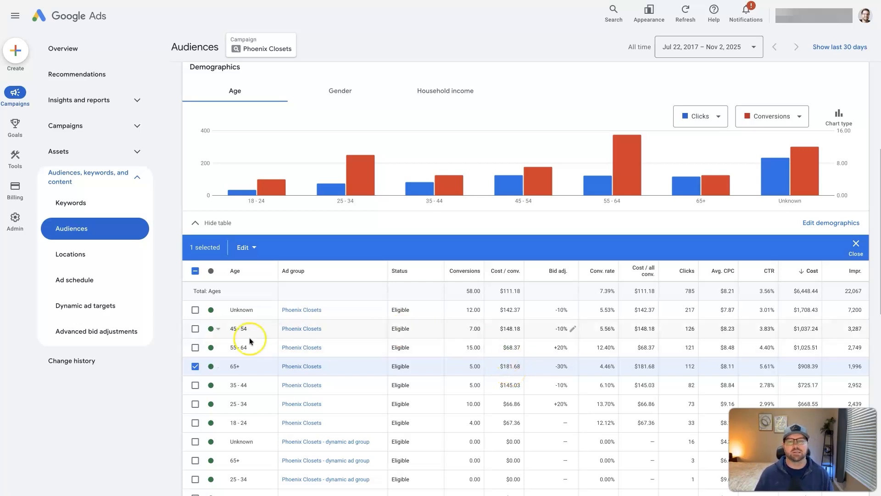
click(195, 365)
click(195, 347)
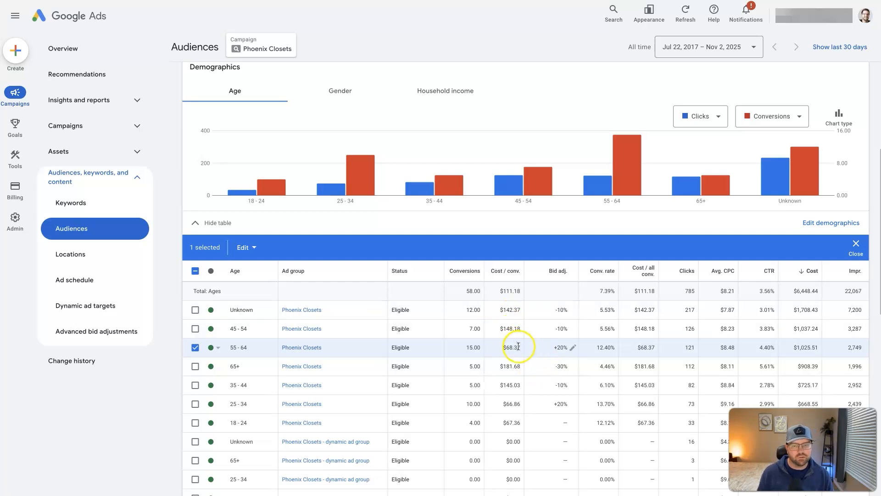
scroll(510, 350, up, 1)
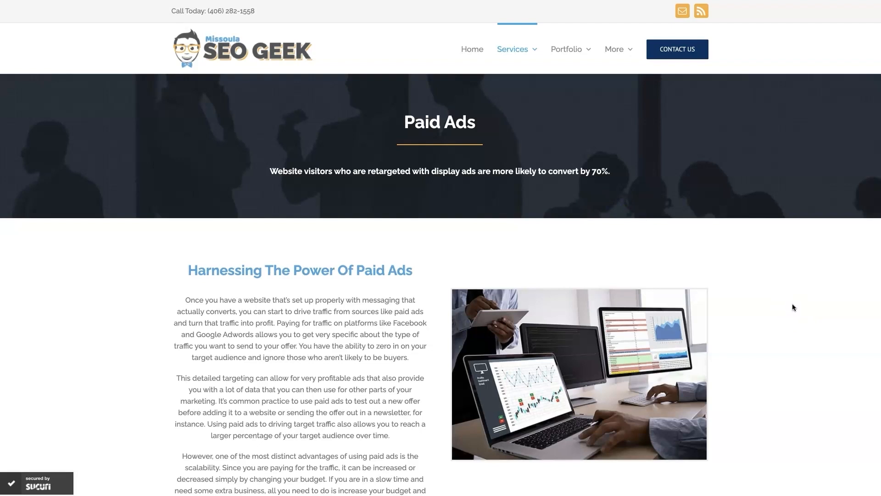
Step: Look through the Missoula SEO Geek Paid Ads page down to the Google Ads section and customer reviews
scroll(791, 305, down, 15)
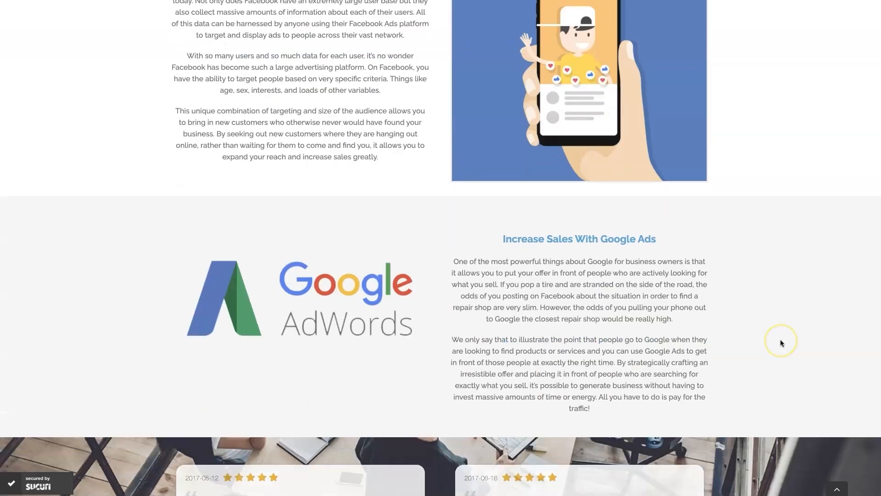
scroll(780, 343, down, 4)
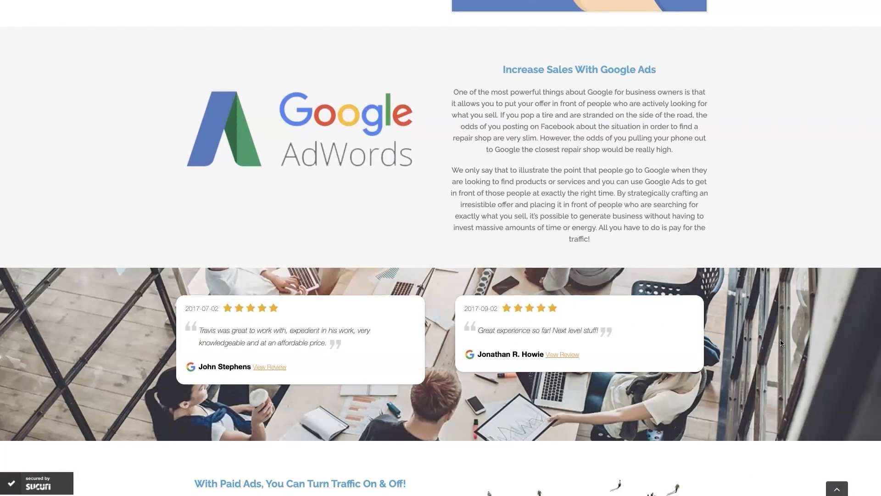
scroll(780, 342, up, 1)
click(765, 321)
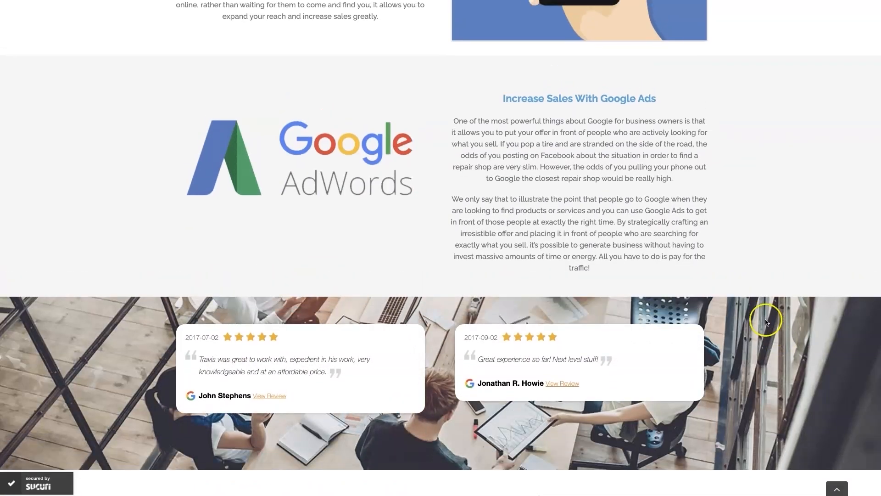